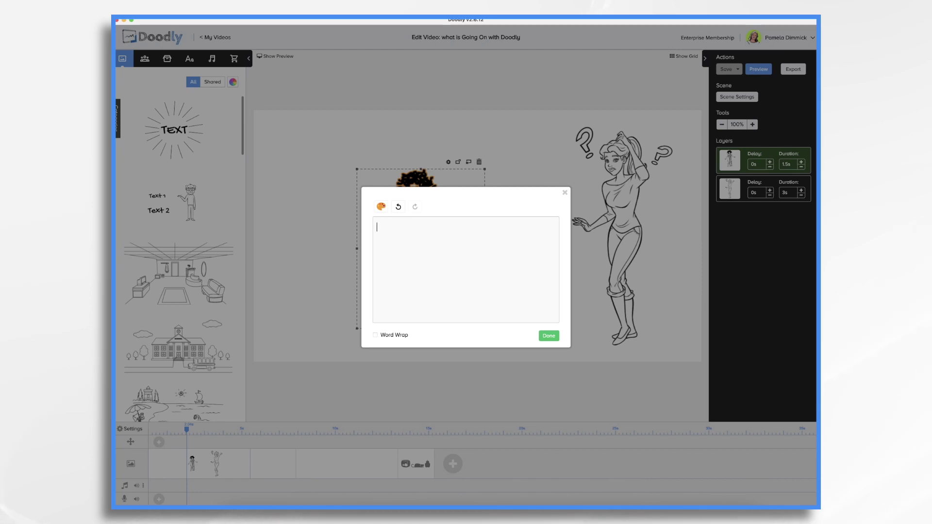
Change the dingbat glyph's letter from x (lion) to y (griffin) to z (harpy)
{"action": "type", "text": "x"}
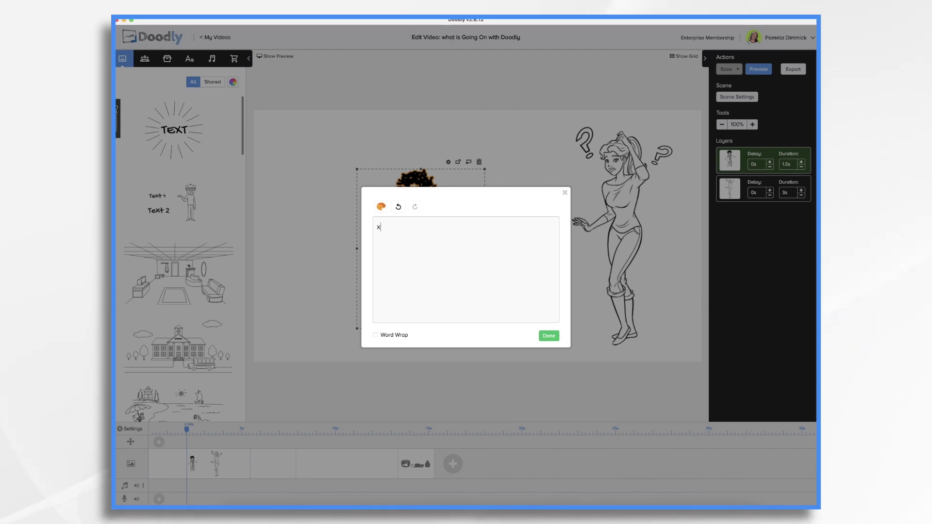
{"action": "left_click", "coordinate": [549, 336]}
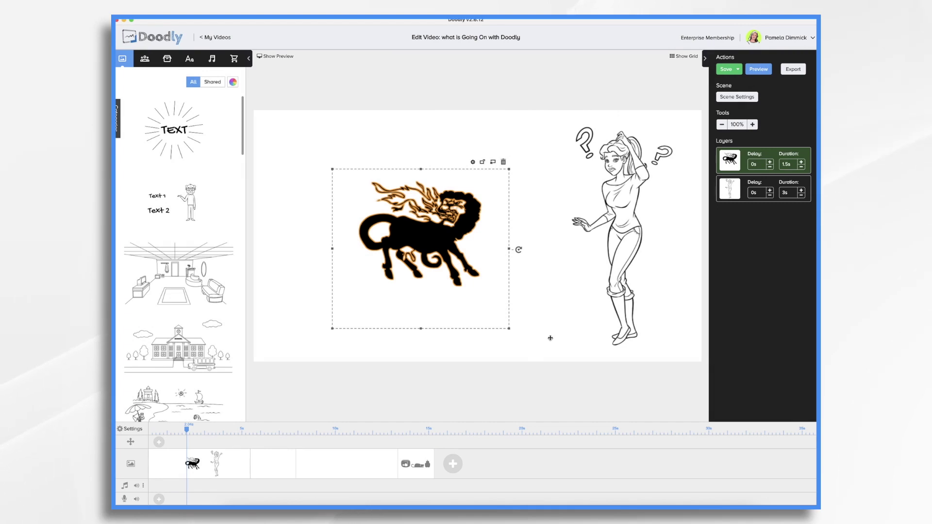
{"action": "double_click", "coordinate": [408, 222]}
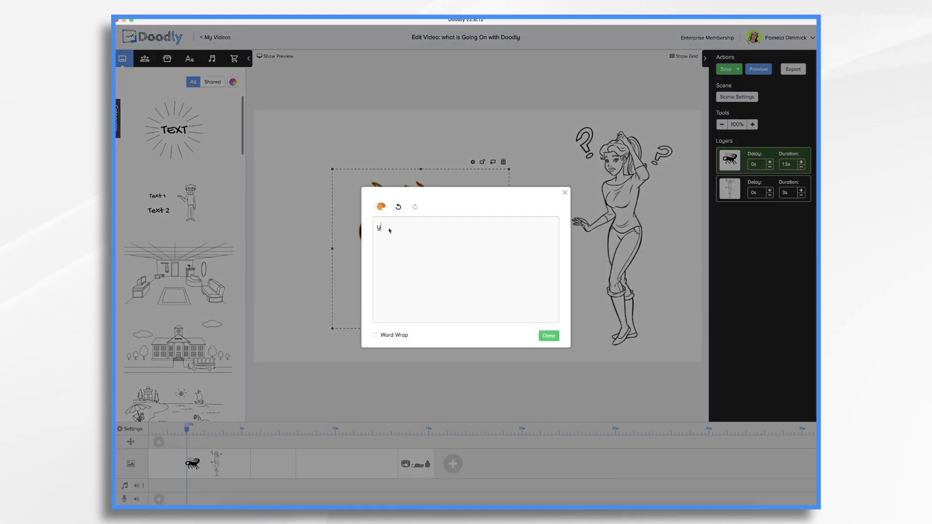
{"action": "left_click", "coordinate": [549, 336]}
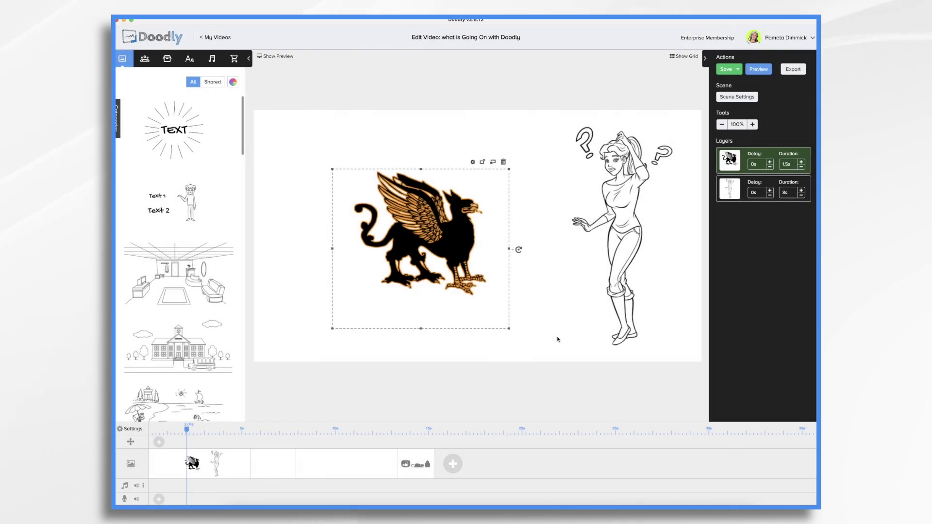
{"action": "double_click", "coordinate": [441, 244]}
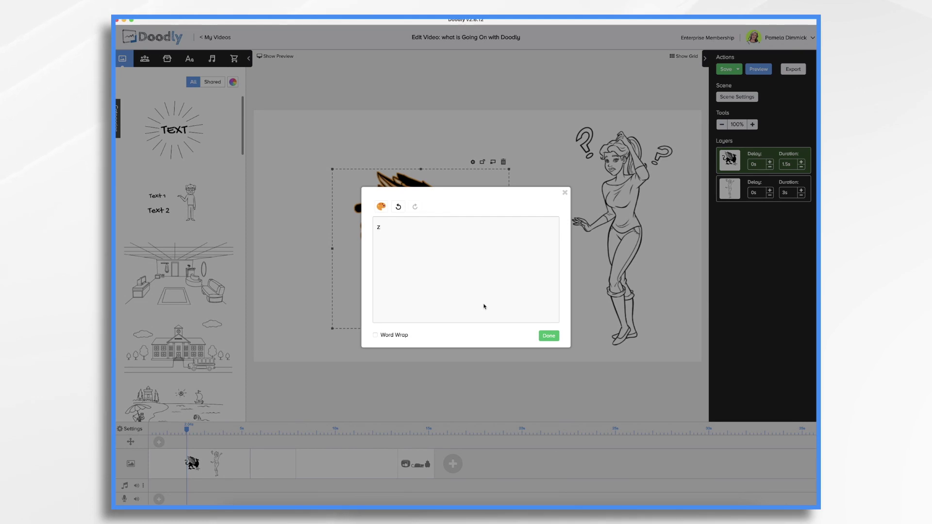
{"action": "left_click", "coordinate": [552, 336]}
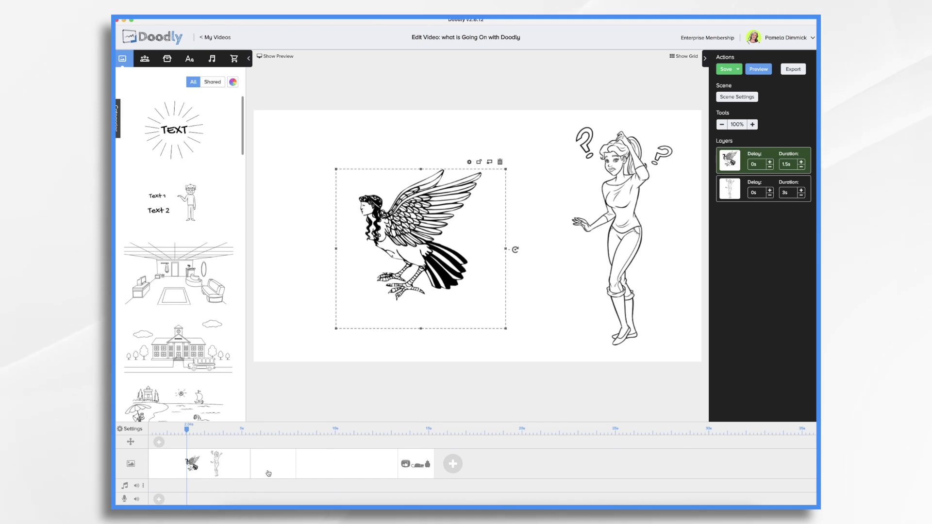
Open the second scene and set its text element to 'A', drawing a black ink splatter
{"action": "left_click", "coordinate": [269, 473]}
{"action": "left_click", "coordinate": [371, 243]}
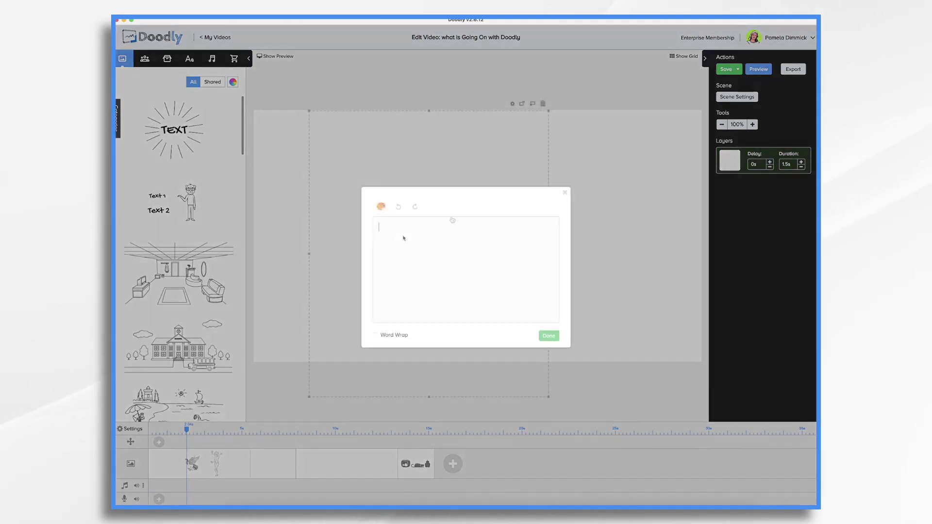
{"action": "type", "text": "A"}
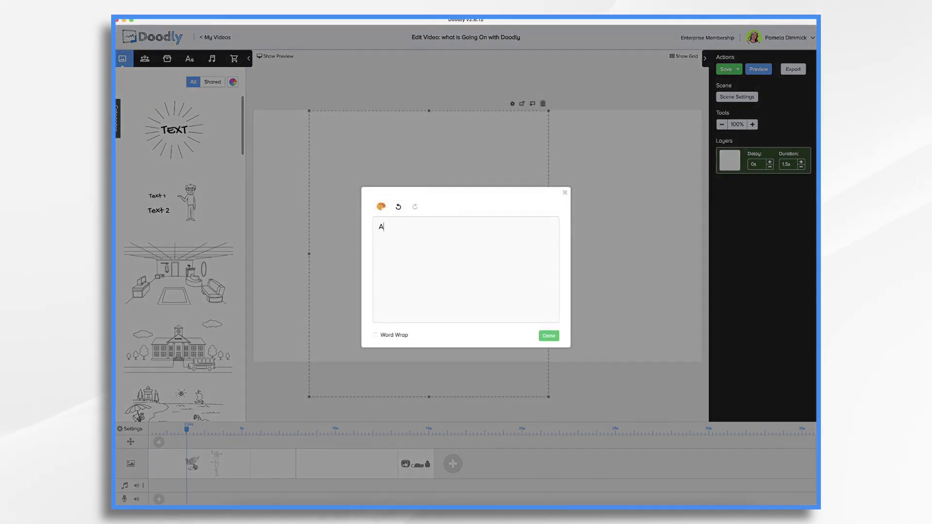
{"action": "left_click", "coordinate": [549, 340]}
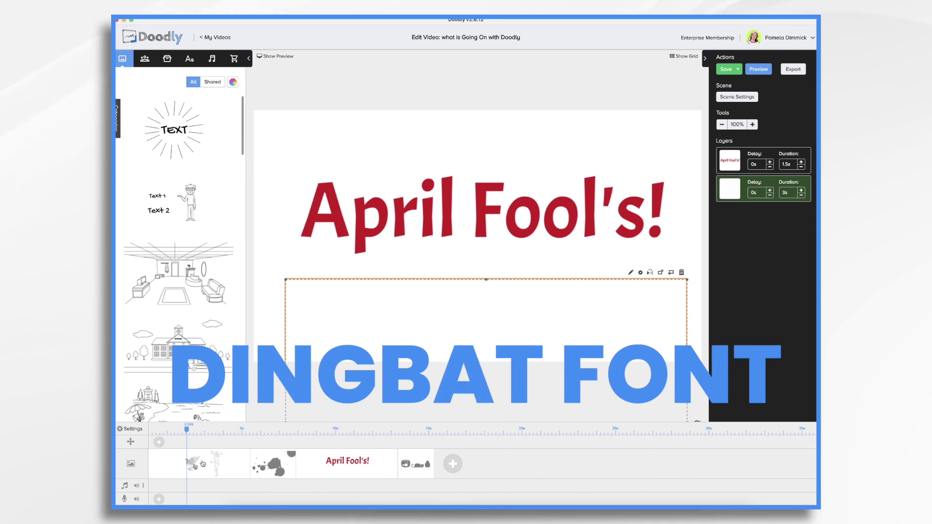
Go back to the first scene and select the harpy glyph
{"action": "left_click", "coordinate": [202, 464]}
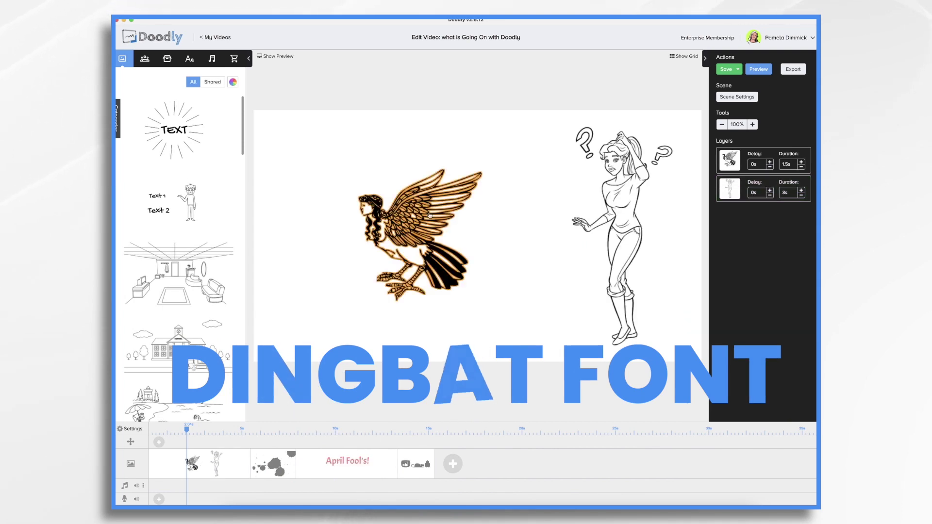
{"action": "left_click", "coordinate": [417, 221]}
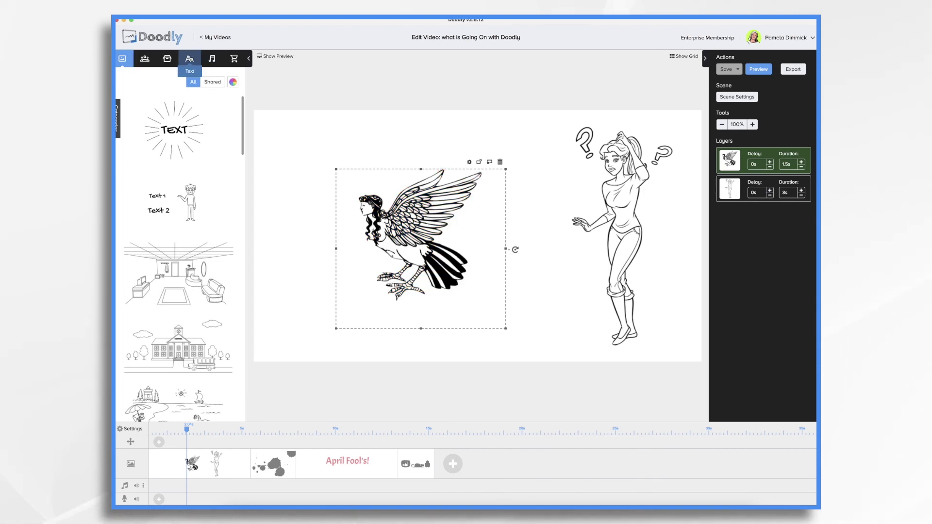
Apply the Greek-figures dingbat font to the harpy glyph and change its letter from z to a
{"action": "left_click", "coordinate": [189, 58]}
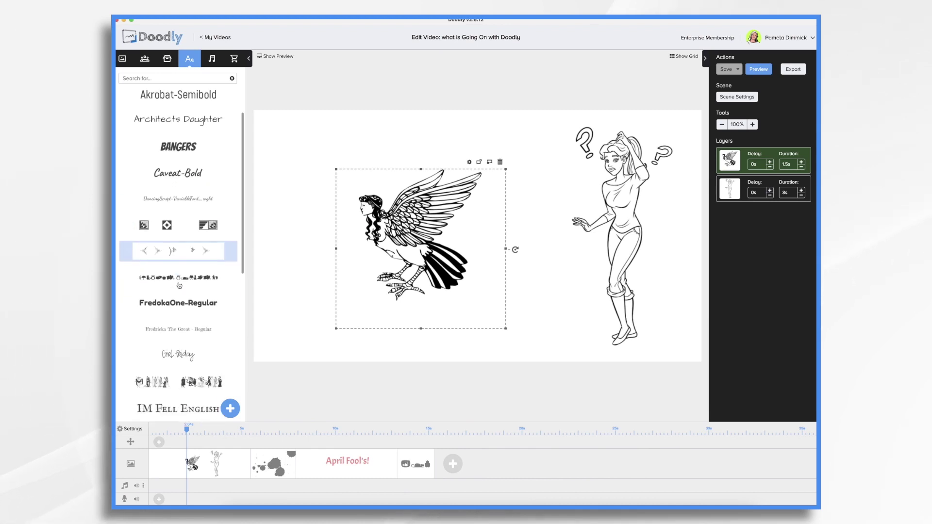
{"action": "scroll", "coordinate": [179, 285], "scroll_direction": "down", "scroll_amount": 3}
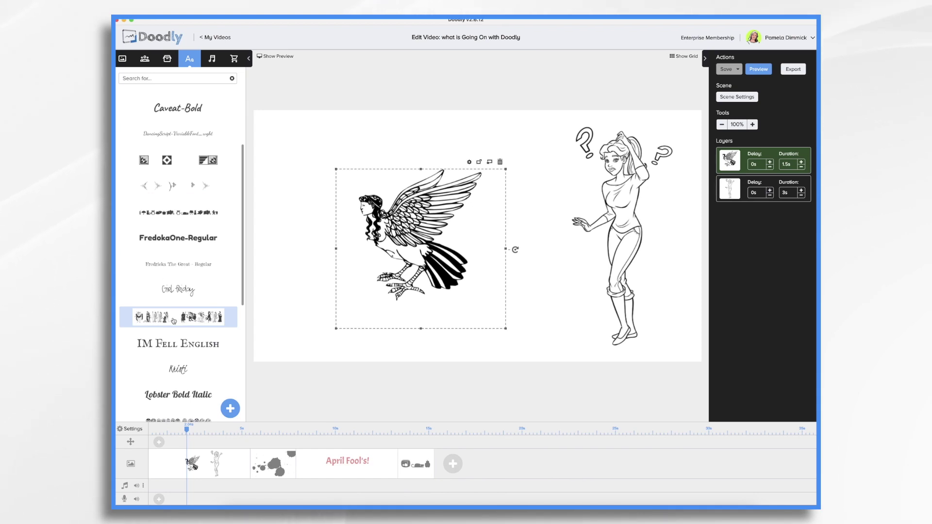
{"action": "left_click", "coordinate": [173, 321]}
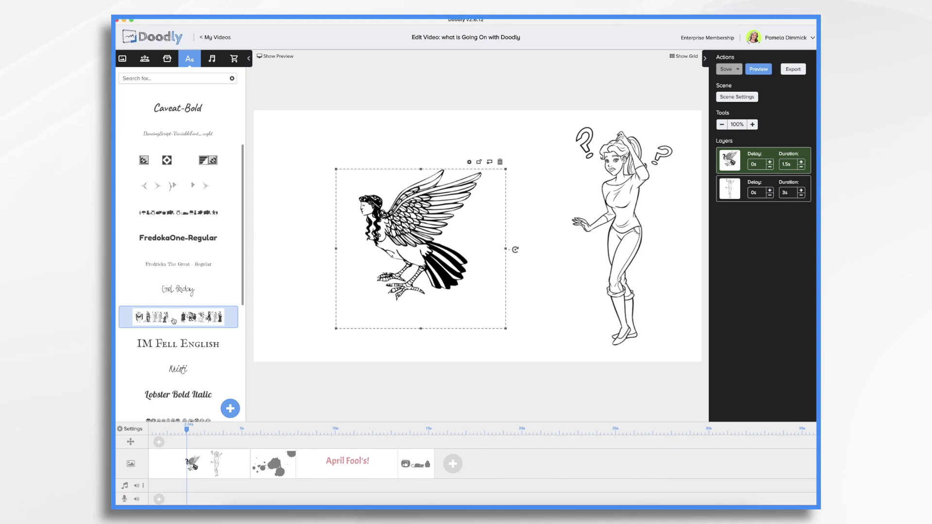
{"action": "left_click_drag", "start_coordinate": [173, 321], "coordinate": [409, 234]}
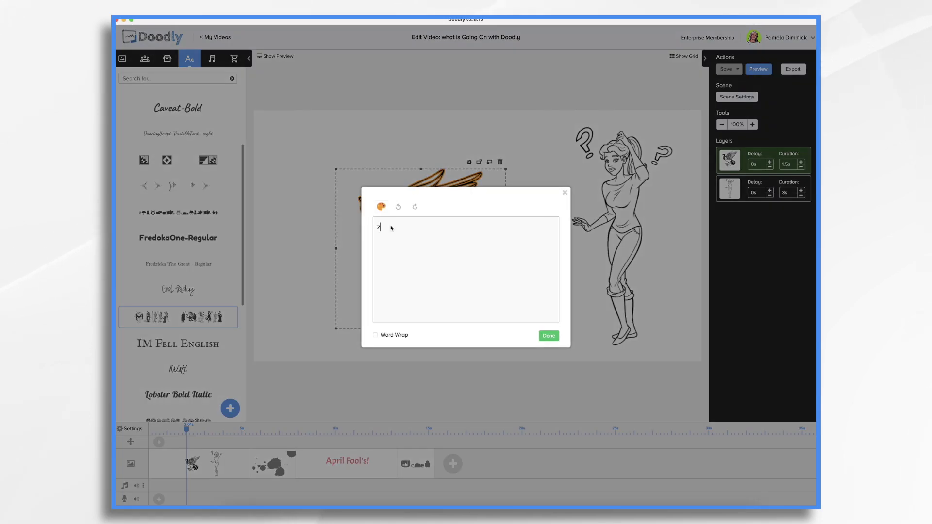
{"action": "key", "text": "BackSpace"}
{"action": "type", "text": "a"}
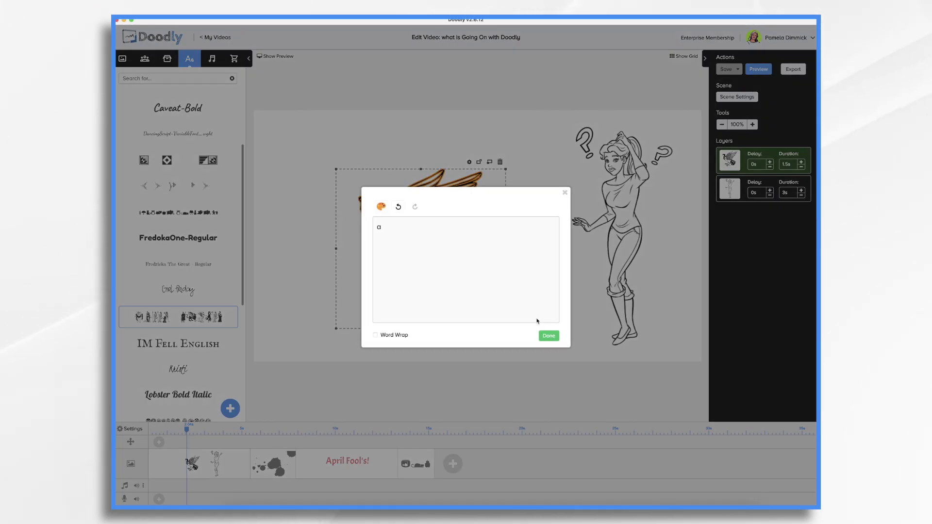
{"action": "left_click", "coordinate": [548, 335]}
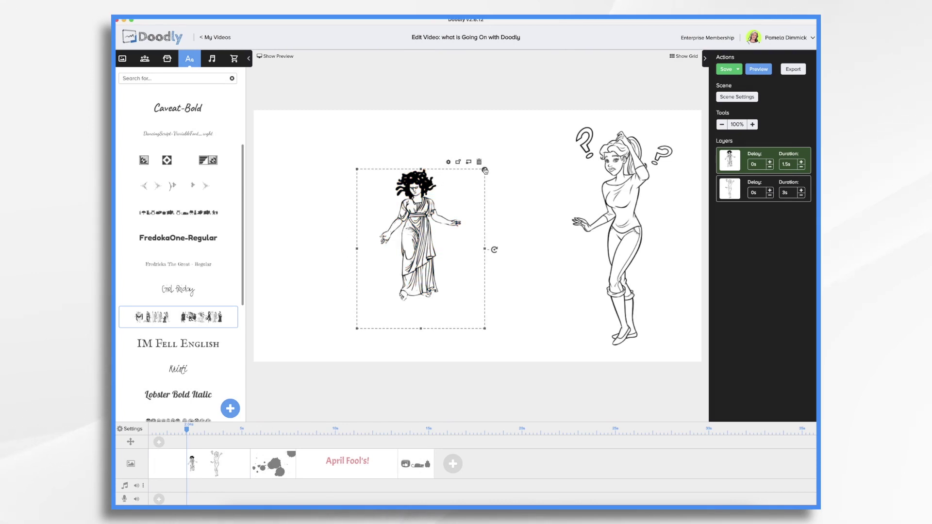
Enlarge and stretch the snake-haired figure, positioning it on the scene's left beside the woman
{"action": "left_click_drag", "start_coordinate": [484, 170], "coordinate": [532, 109]}
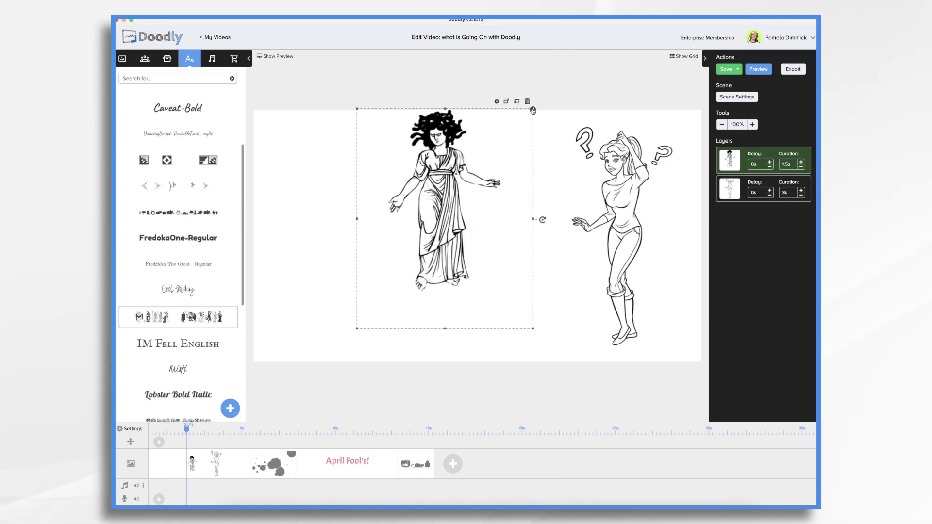
{"action": "left_click_drag", "start_coordinate": [426, 181], "coordinate": [354, 212]}
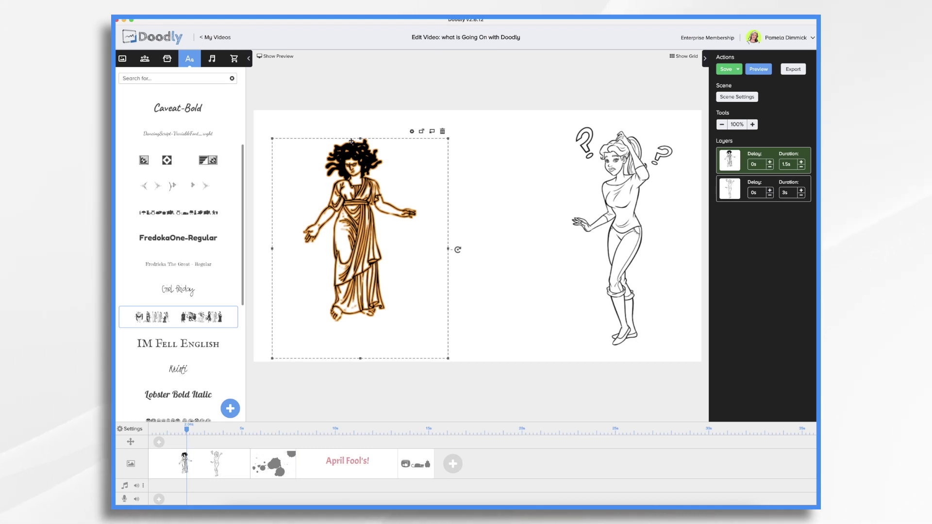
{"action": "left_click_drag", "start_coordinate": [360, 140], "coordinate": [406, 84]}
{"action": "left_click_drag", "start_coordinate": [352, 190], "coordinate": [364, 226]}
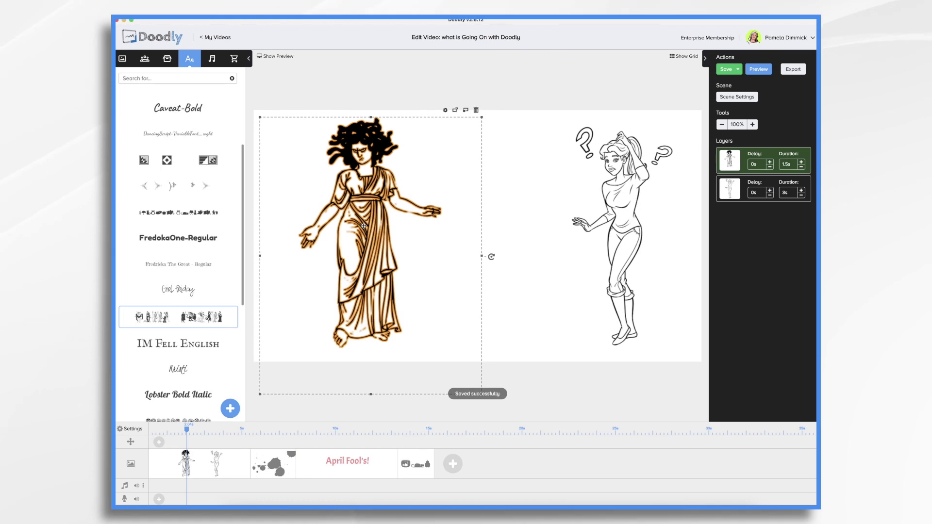
Preview the first scene's drawing animation, then close the preview player
{"action": "right_click", "coordinate": [197, 467]}
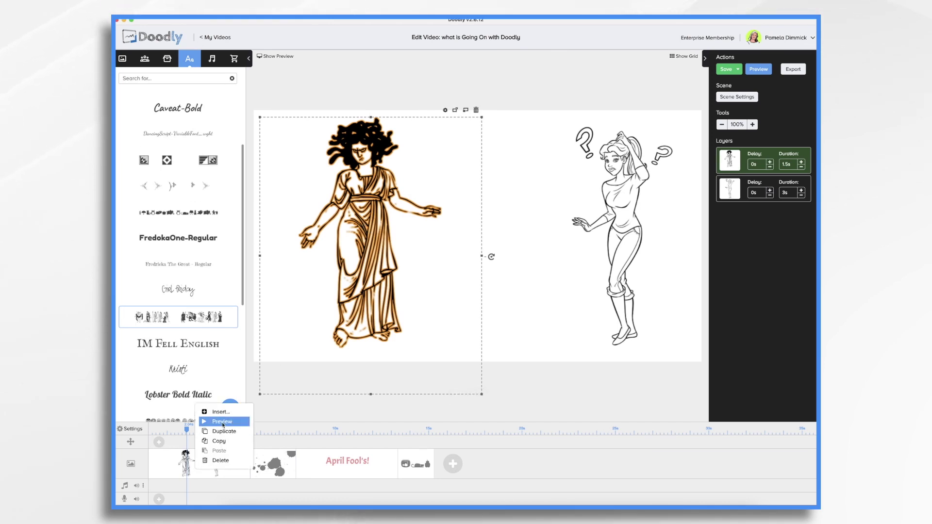
{"action": "left_click", "coordinate": [222, 422]}
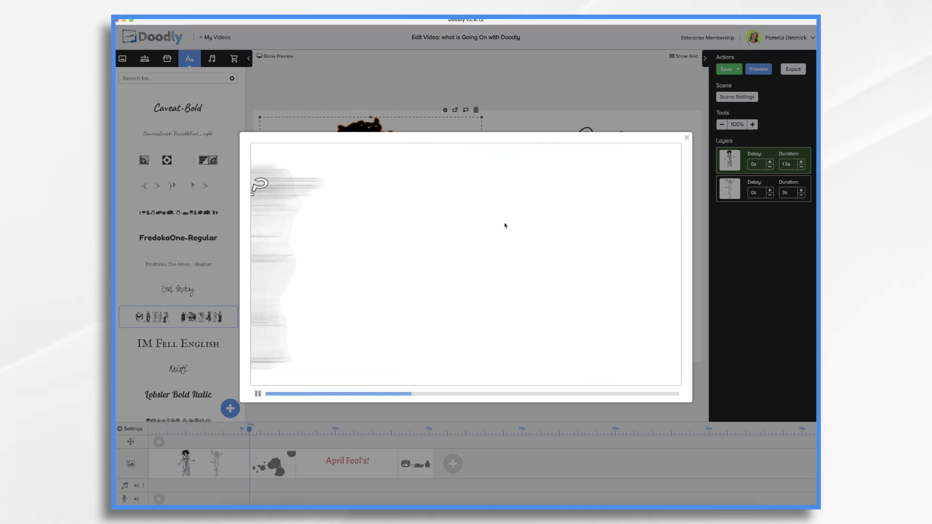
{"action": "left_click", "coordinate": [687, 138]}
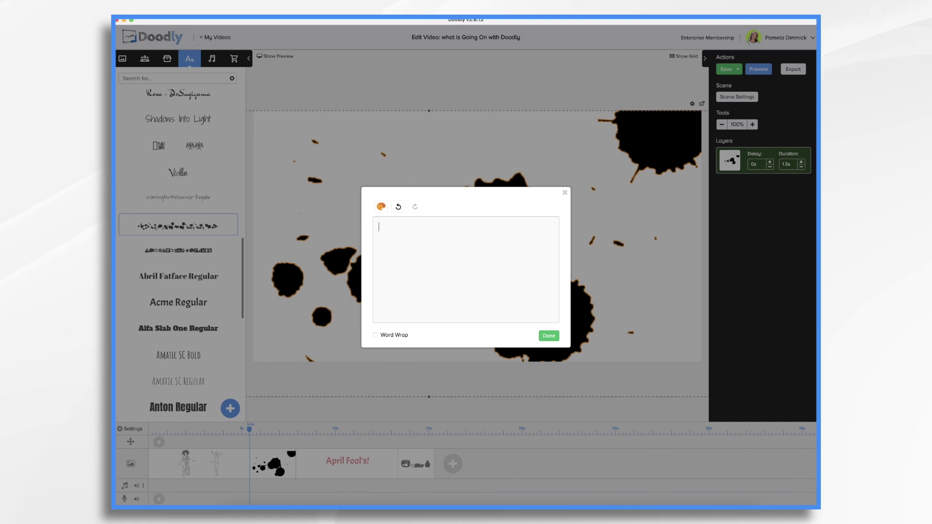
Set the splatter glyph to 'b', then make the last scene's glyph 'a' (elephant) and enlarge it
{"action": "type", "text": "b"}
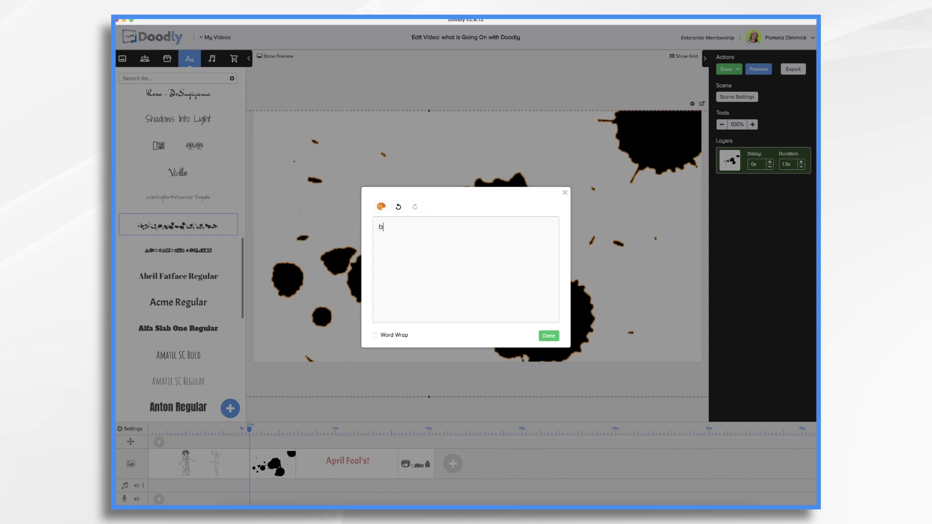
{"action": "left_click", "coordinate": [544, 337]}
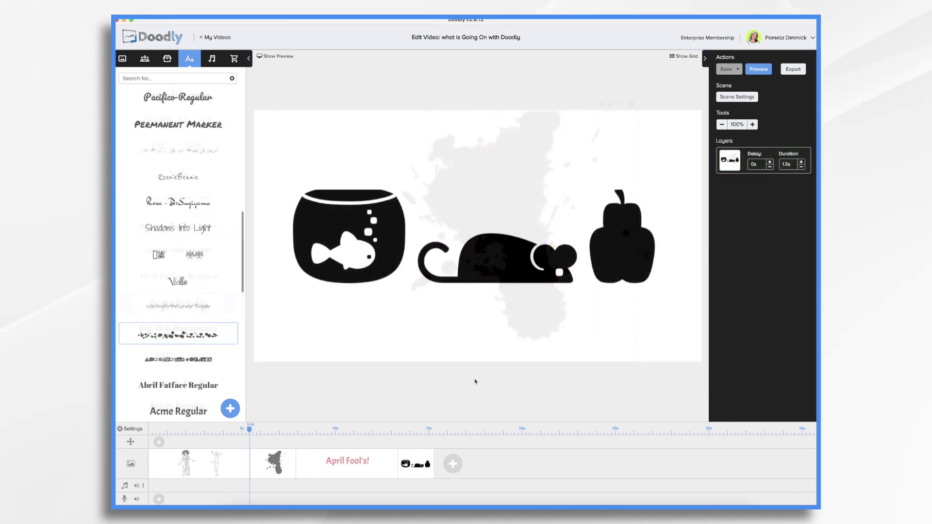
{"action": "double_click", "coordinate": [513, 262]}
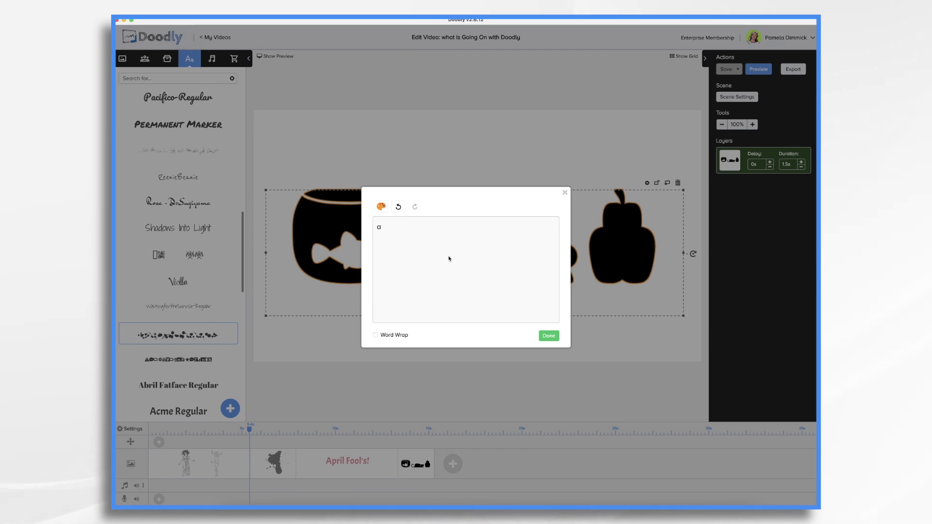
{"action": "left_click", "coordinate": [544, 336]}
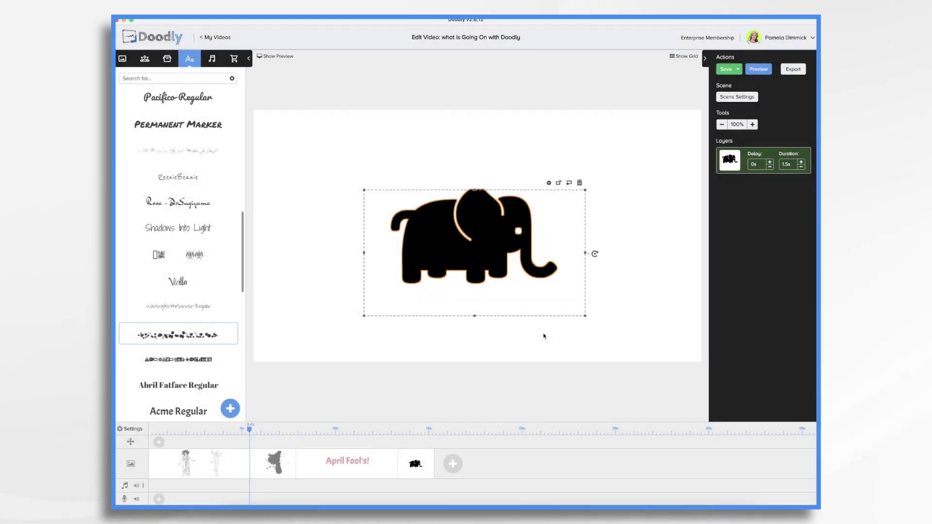
{"action": "left_click_drag", "start_coordinate": [475, 192], "coordinate": [466, 150]}
Colour the elephant glyph red and save the scene with Cmd+S
{"action": "double_click", "coordinate": [462, 190]}
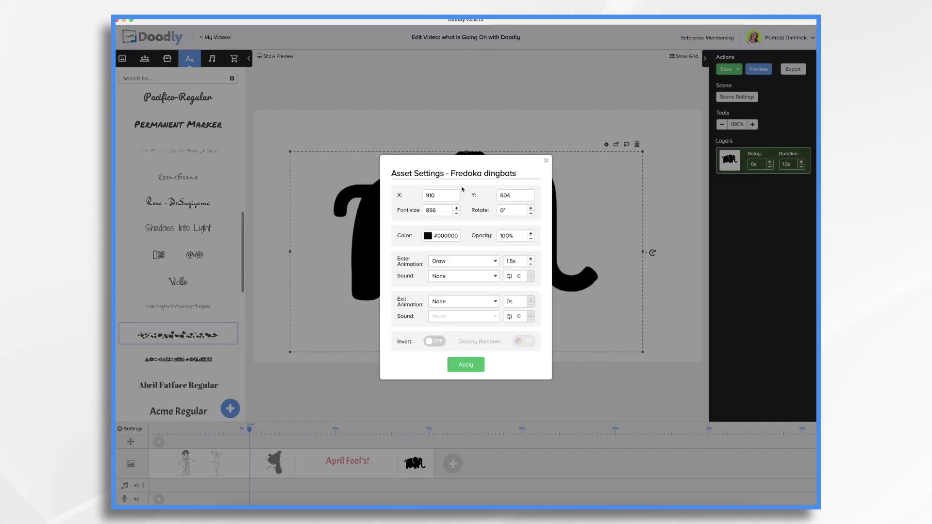
{"action": "left_click", "coordinate": [428, 235]}
{"action": "left_click", "coordinate": [428, 332]}
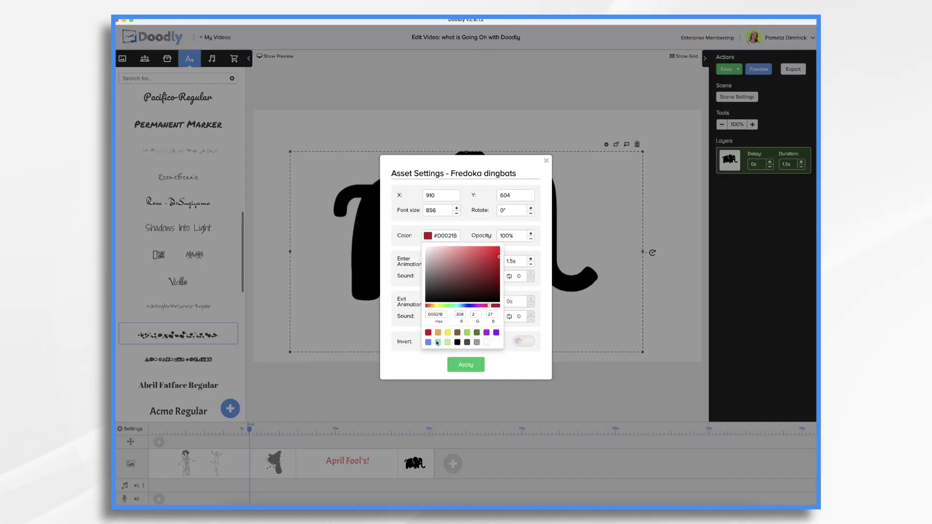
{"action": "left_click", "coordinate": [469, 363]}
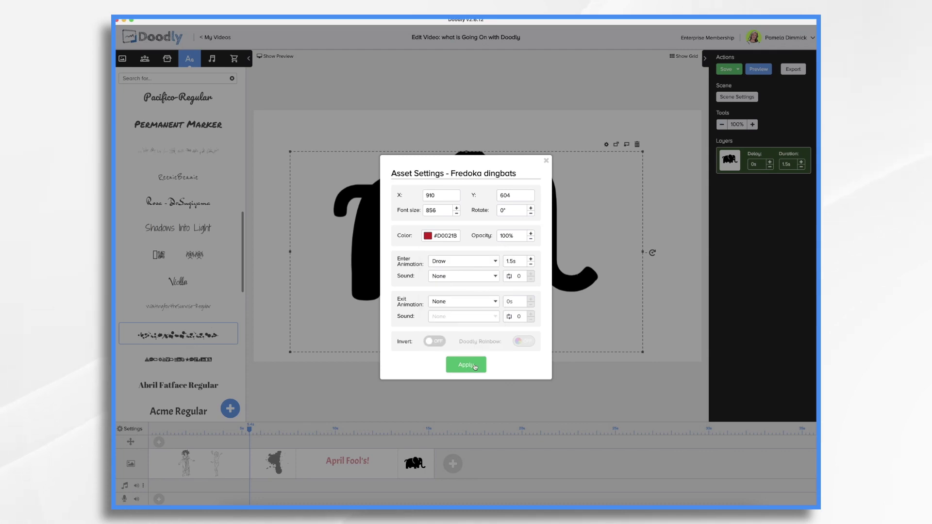
{"action": "left_click", "coordinate": [474, 366]}
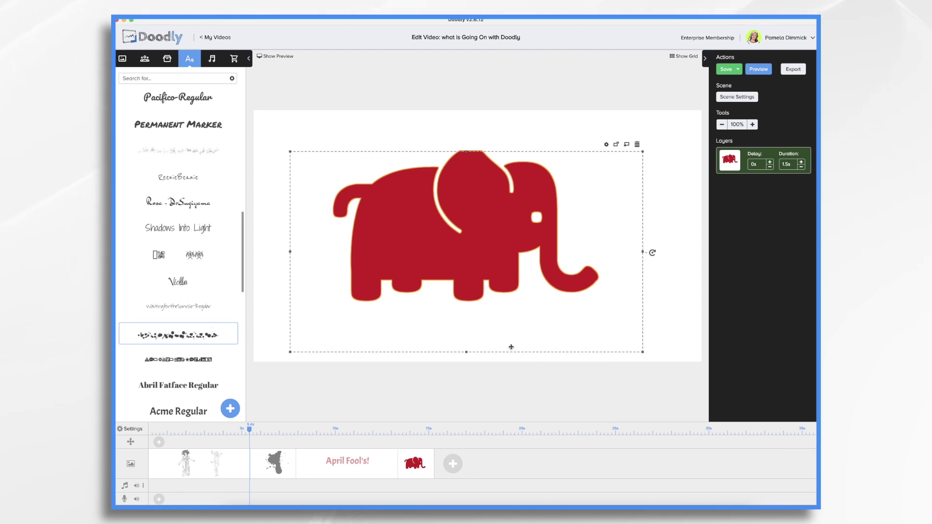
{"action": "key", "text": "super+s"}
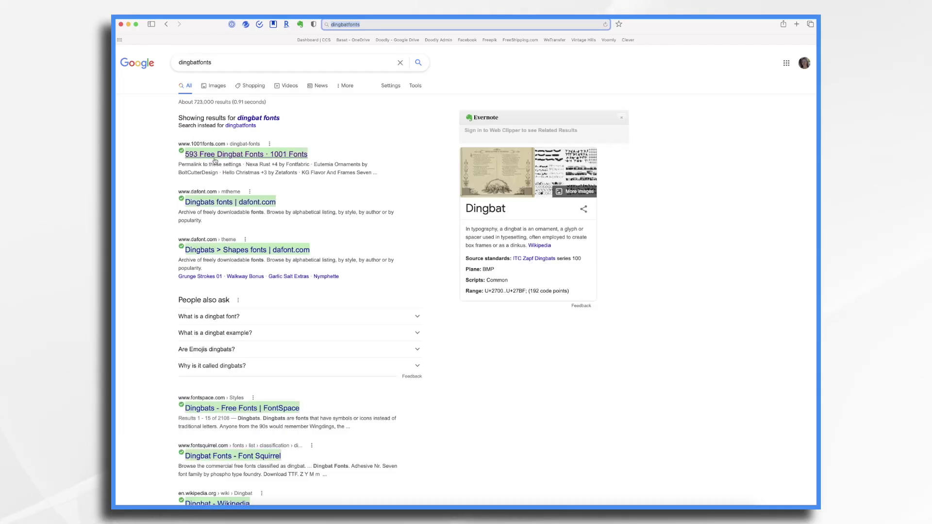
Open the 1001 Fonts dingbat results and filter them for 'commercial use'
{"action": "left_click", "coordinate": [224, 156]}
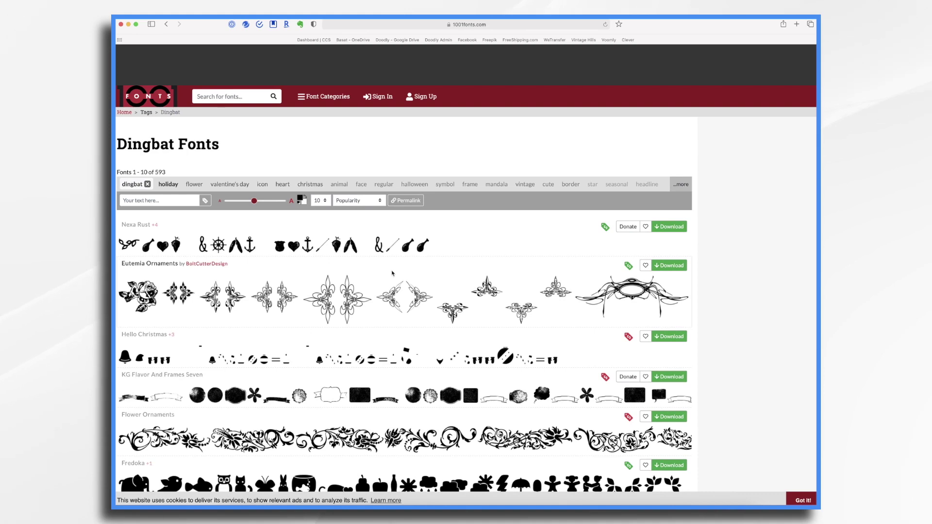
{"action": "scroll", "coordinate": [392, 274], "scroll_direction": "down", "scroll_amount": 5}
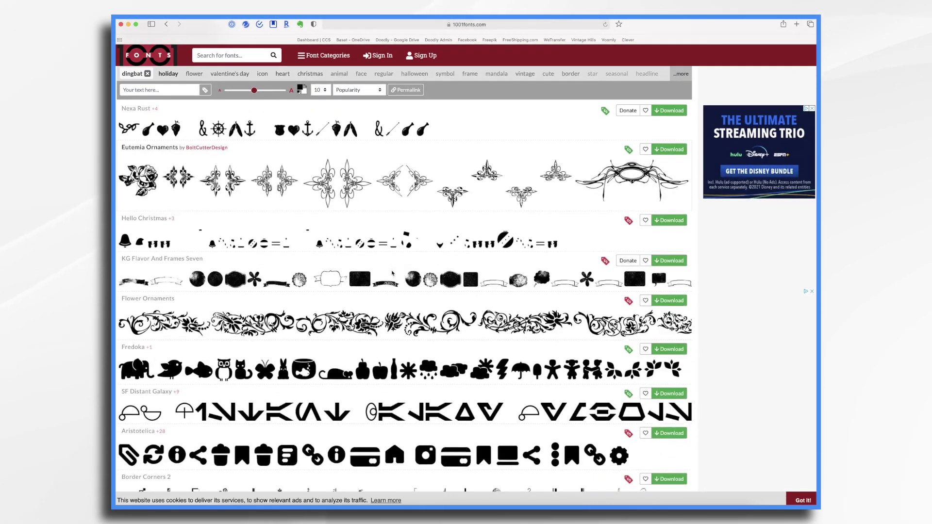
{"action": "scroll", "coordinate": [393, 274], "scroll_direction": "up", "scroll_amount": 20}
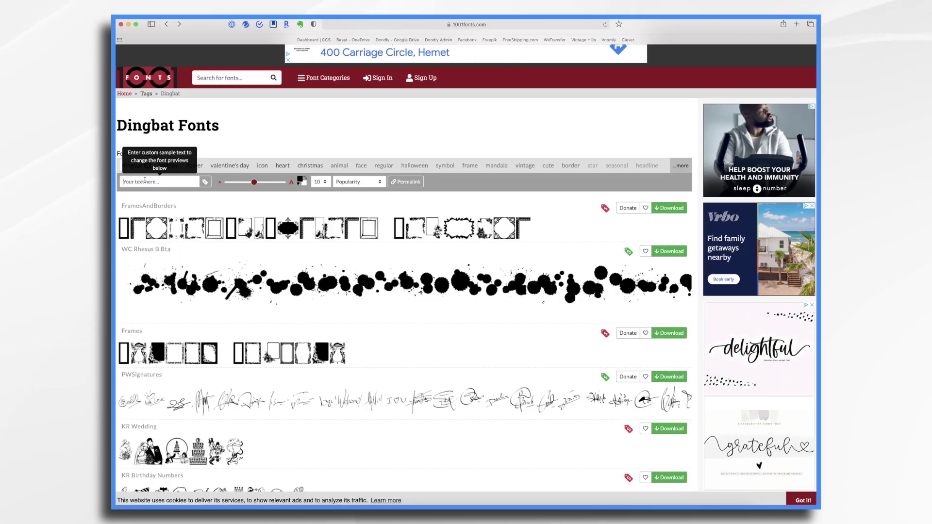
{"action": "left_click", "coordinate": [144, 180]}
{"action": "type", "text": "commercial use"}
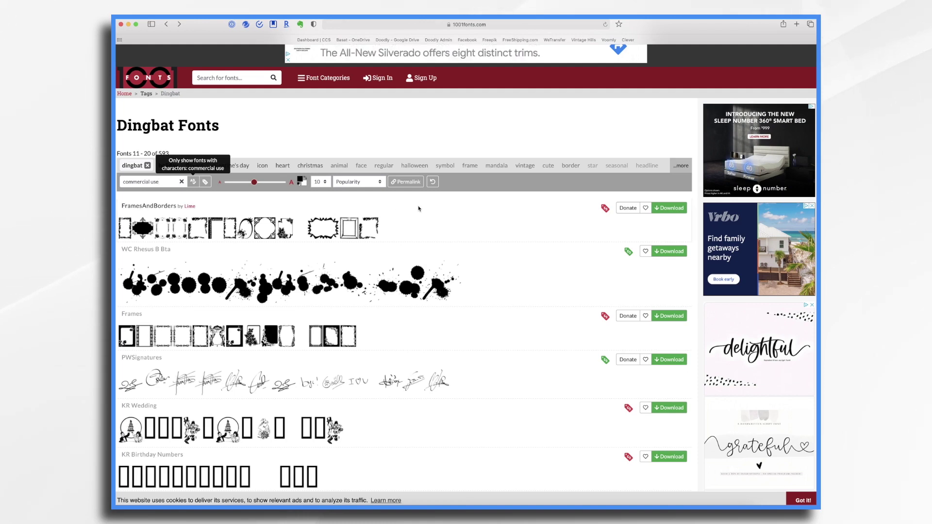
Open the WC Sold Out A Bta font page and download the font
{"action": "scroll", "coordinate": [418, 204], "scroll_direction": "down", "scroll_amount": 15}
{"action": "left_click", "coordinate": [509, 292]}
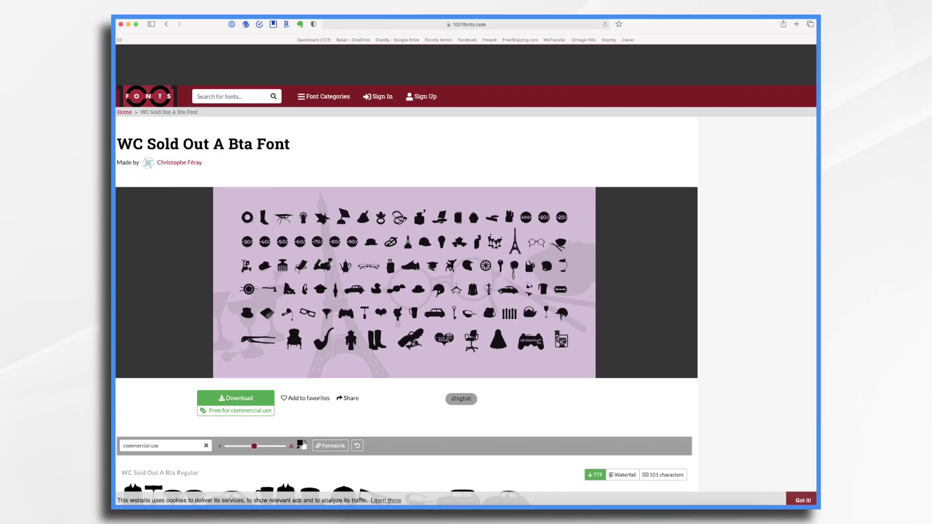
{"action": "scroll", "coordinate": [374, 321], "scroll_direction": "down", "scroll_amount": 2}
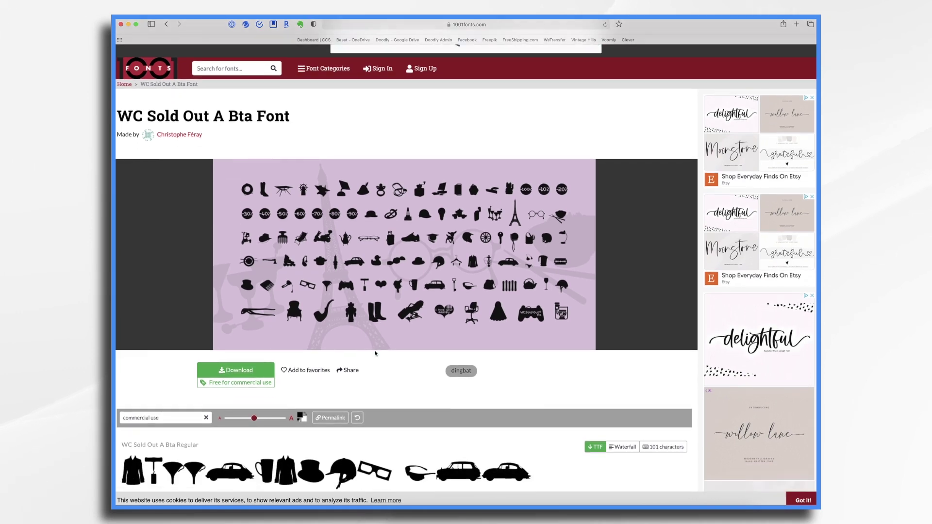
{"action": "left_click", "coordinate": [233, 370]}
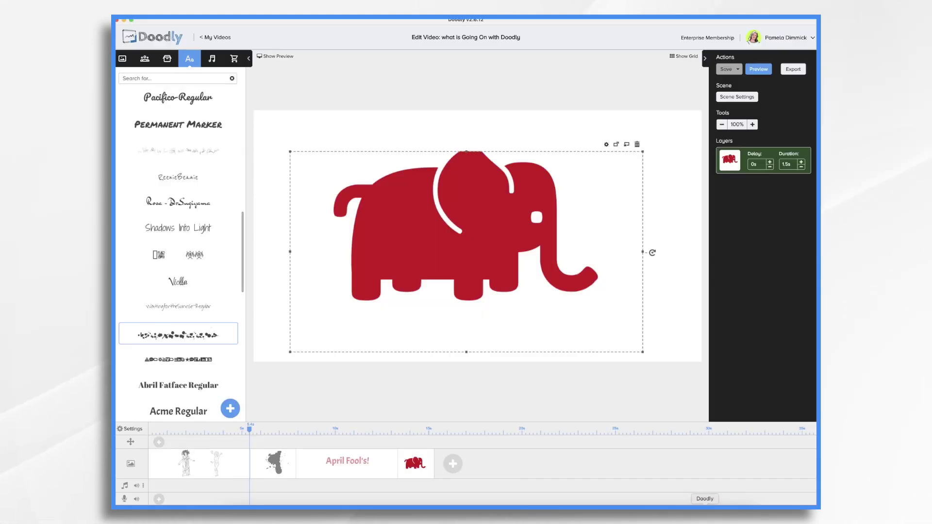
Bring the Doodly editor with the red elephant scene back to the front from the Dock
{"action": "left_click", "coordinate": [704, 504]}
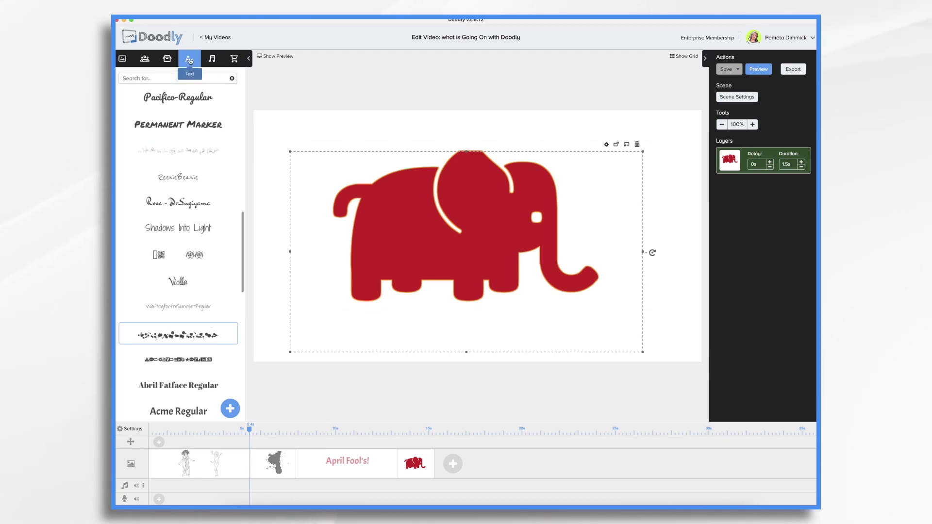
Upload the WC Sold Out A Bta .ttf from Downloads/wc-sold-out-a-bta into Doodly's font library
{"action": "left_click", "coordinate": [231, 409]}
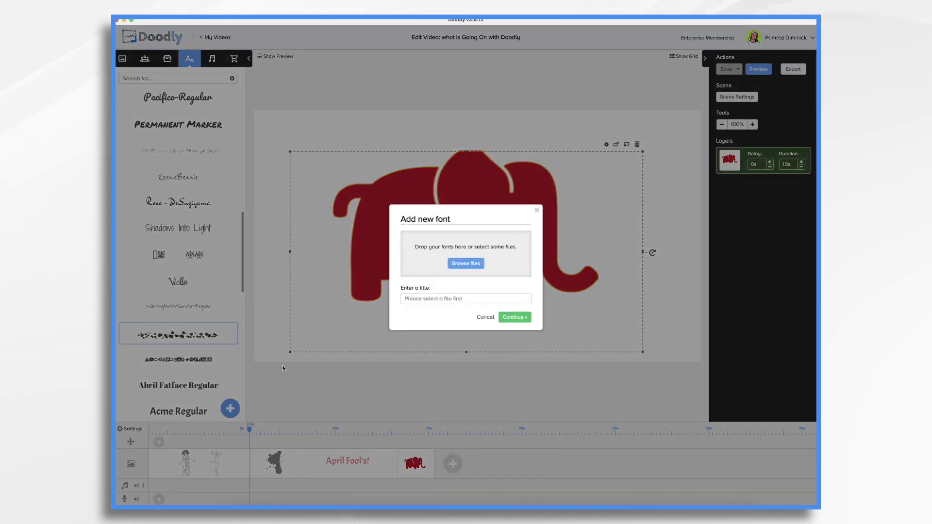
{"action": "left_click", "coordinate": [476, 263]}
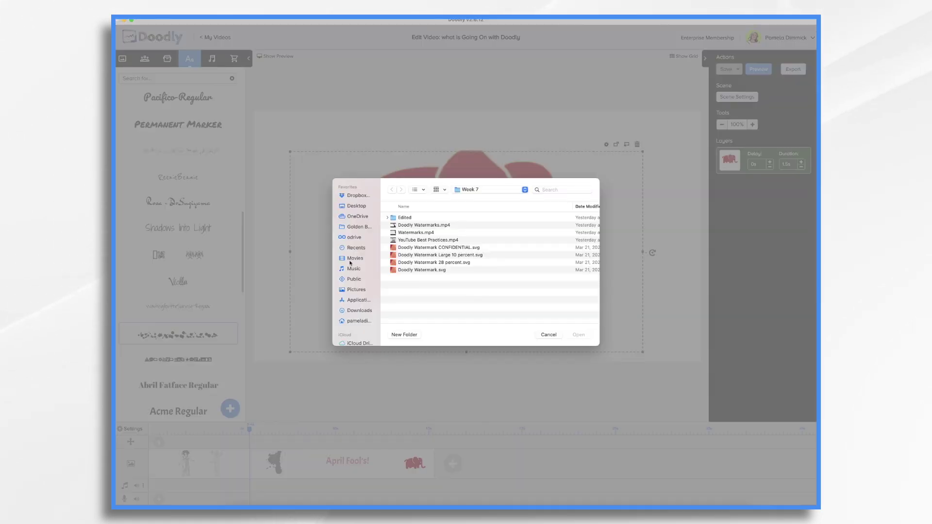
{"action": "left_click", "coordinate": [368, 312]}
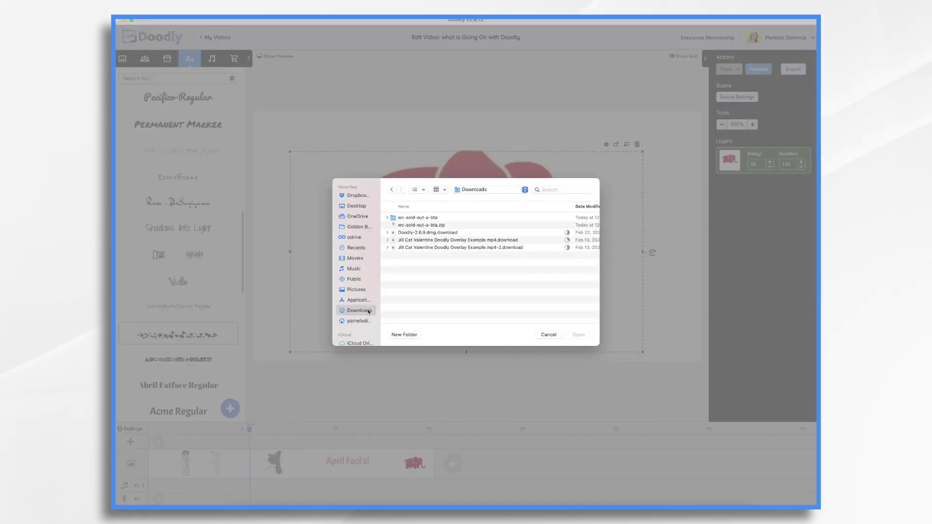
{"action": "double_click", "coordinate": [420, 220]}
{"action": "left_click", "coordinate": [422, 224]}
{"action": "left_click", "coordinate": [578, 334]}
{"action": "left_click", "coordinate": [510, 318]}
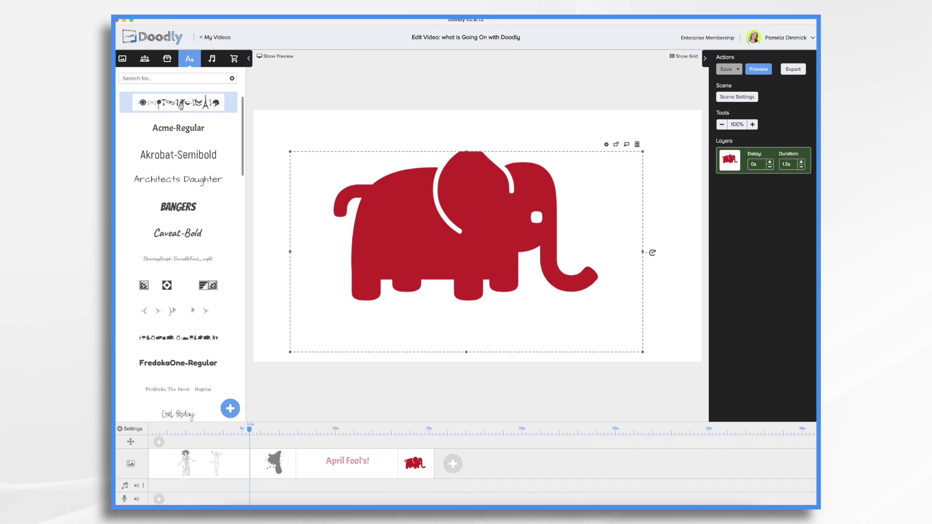
Drag the WC Sold Out dingbat font onto the canvas and stretch its glyph row across the top
{"action": "left_click_drag", "start_coordinate": [181, 108], "coordinate": [292, 118]}
{"action": "left_click_drag", "start_coordinate": [374, 136], "coordinate": [391, 140]}
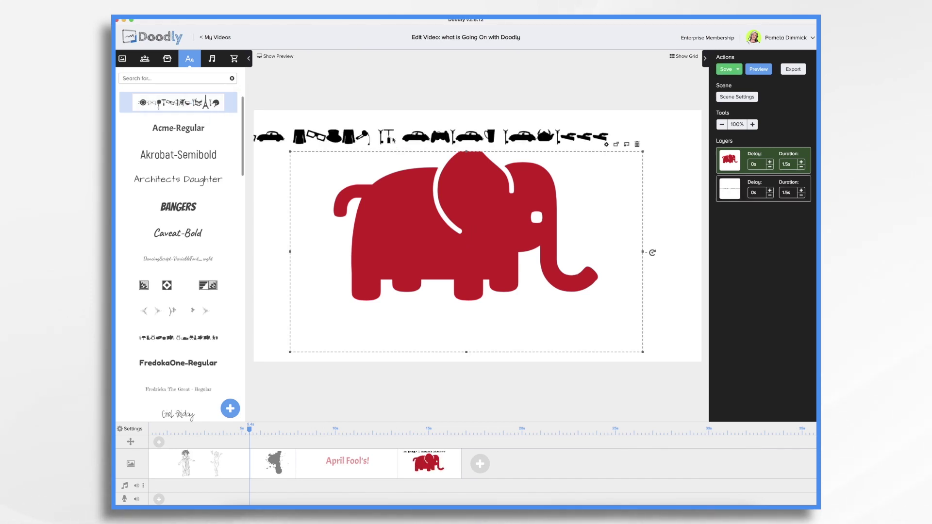
{"action": "left_click", "coordinate": [426, 138]}
{"action": "left_click_drag", "start_coordinate": [427, 138], "coordinate": [501, 141]}
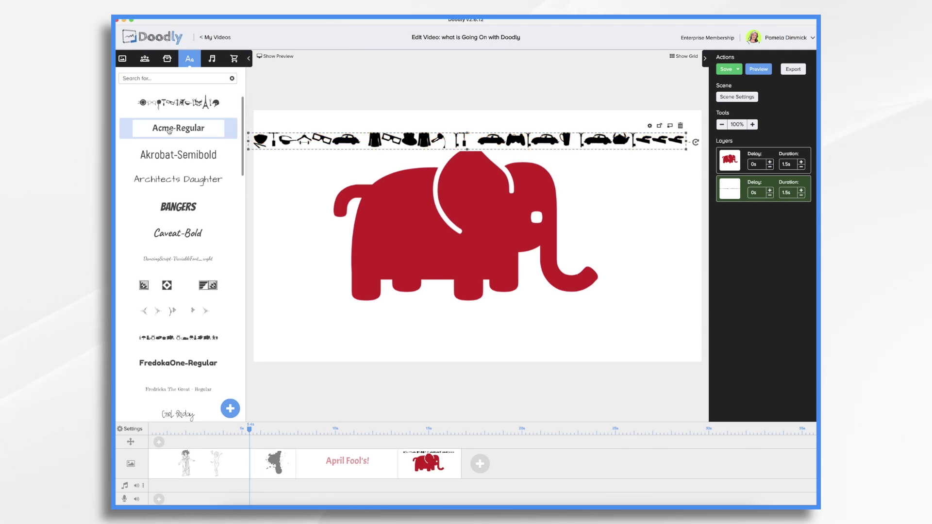
Add an Acme-Regular placeholder text below the elephant as a new text, and nudge the dingbat row
{"action": "left_click_drag", "start_coordinate": [168, 130], "coordinate": [450, 330]}
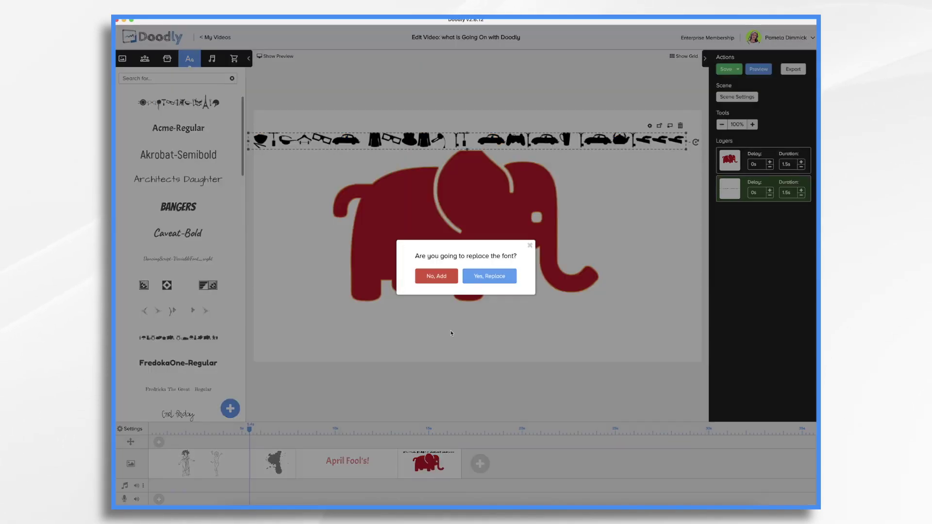
{"action": "left_click", "coordinate": [440, 278]}
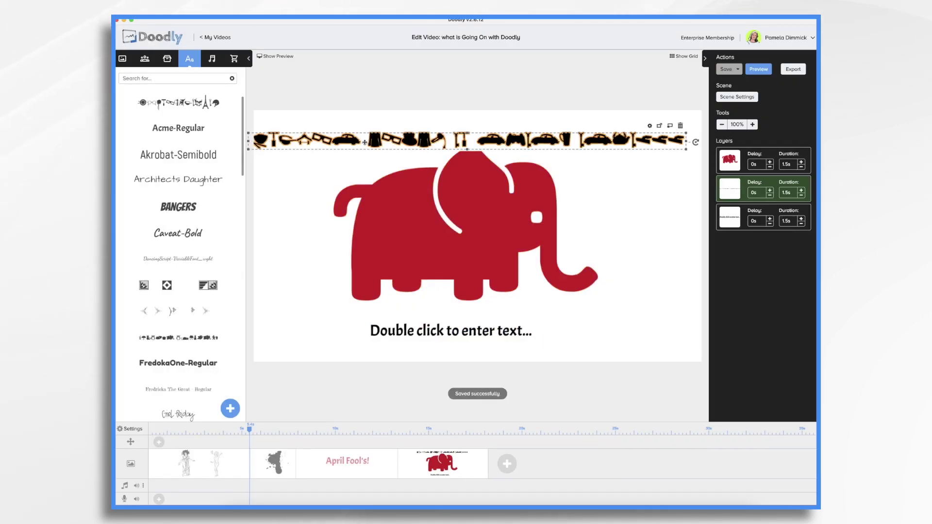
{"action": "left_click_drag", "start_coordinate": [421, 139], "coordinate": [430, 137]}
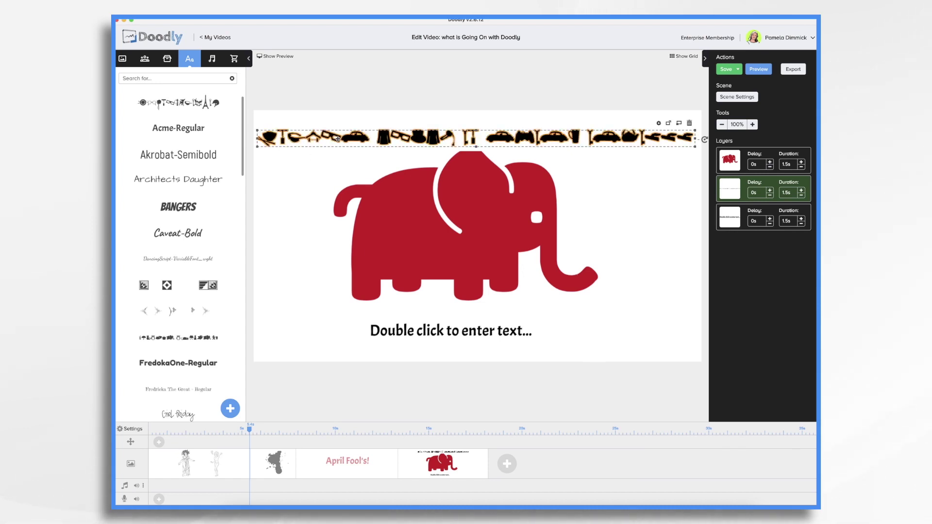
Replace the dingbat row's text with 'D' to leave a single bowl-and-chopsticks glyph
{"action": "double_click", "coordinate": [451, 331]}
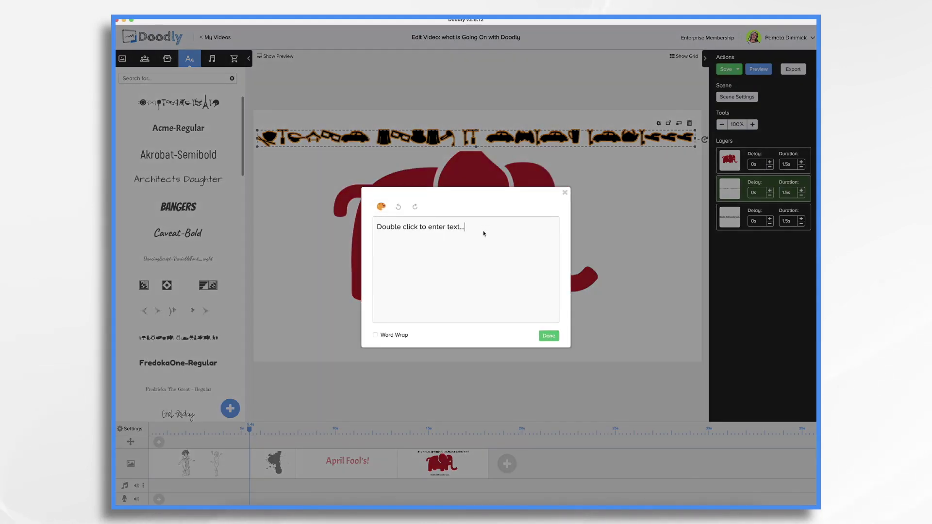
{"action": "key", "text": "super+a"}
{"action": "key", "text": "BackSpace"}
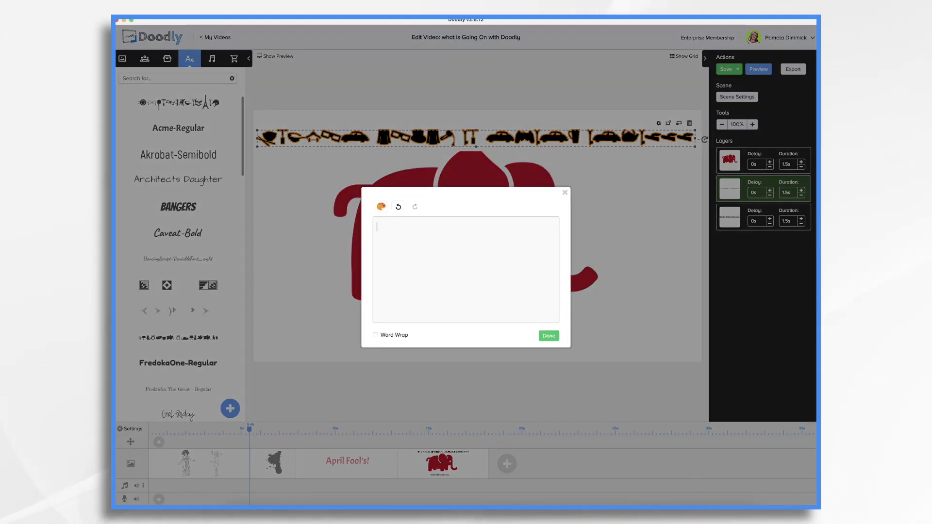
{"action": "type", "text": "D"}
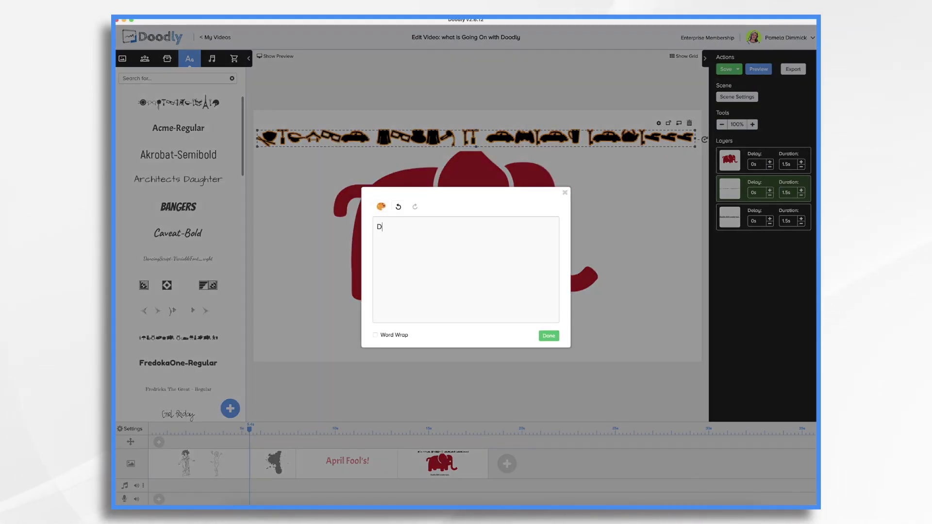
{"action": "left_click", "coordinate": [552, 336]}
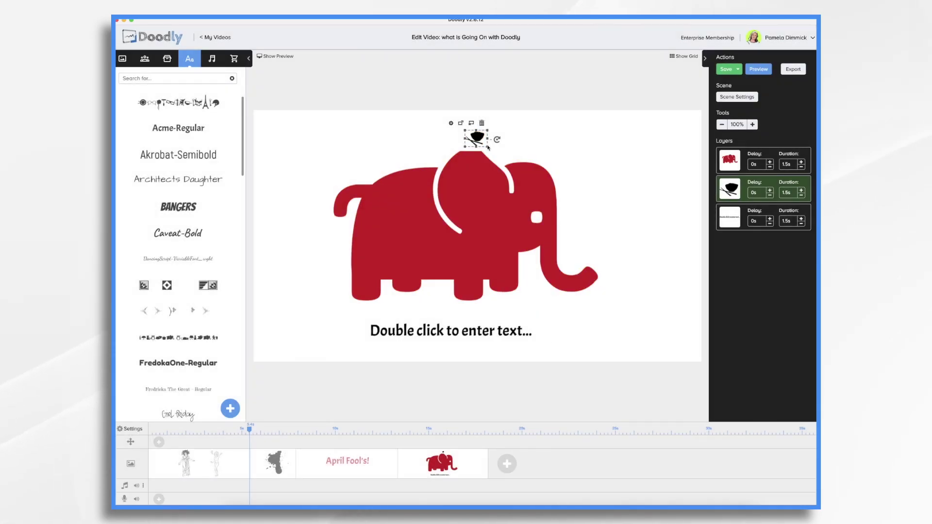
Enlarge the bowl glyph, move it beside the elephant's trunk, and add another dingbat row
{"action": "left_click_drag", "start_coordinate": [487, 148], "coordinate": [715, 288]}
{"action": "left_click_drag", "start_coordinate": [634, 208], "coordinate": [655, 301]}
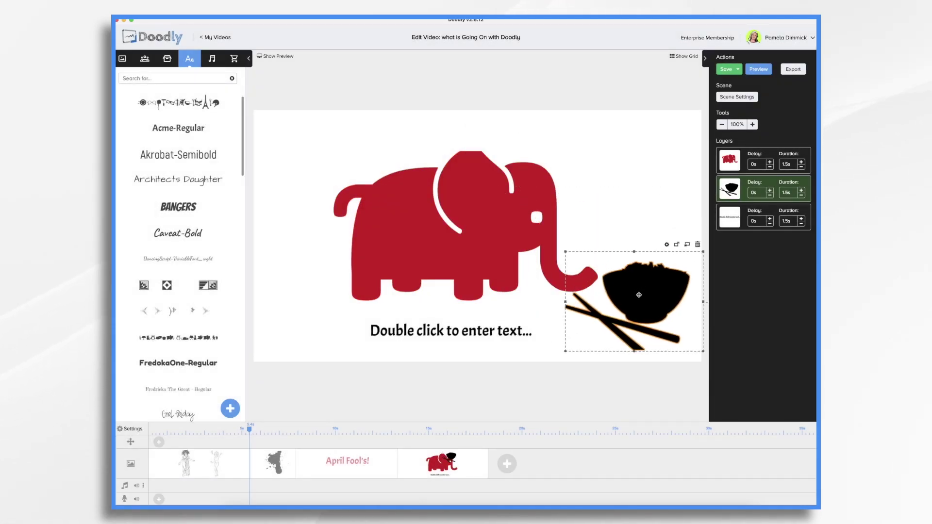
{"action": "left_click", "coordinate": [178, 102]}
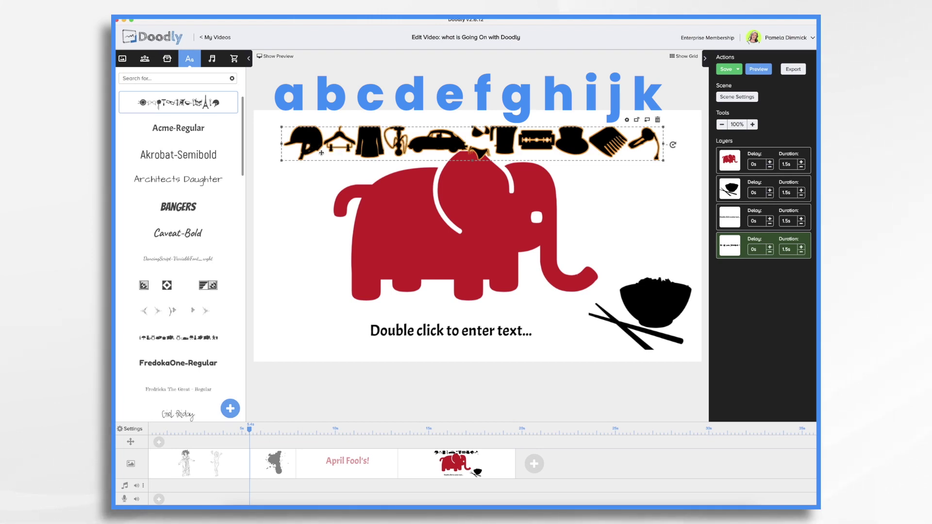
Replace the new row's letters abcdefghijk with a single car glyph and enlarge it beside the elephant
{"action": "double_click", "coordinate": [443, 143]}
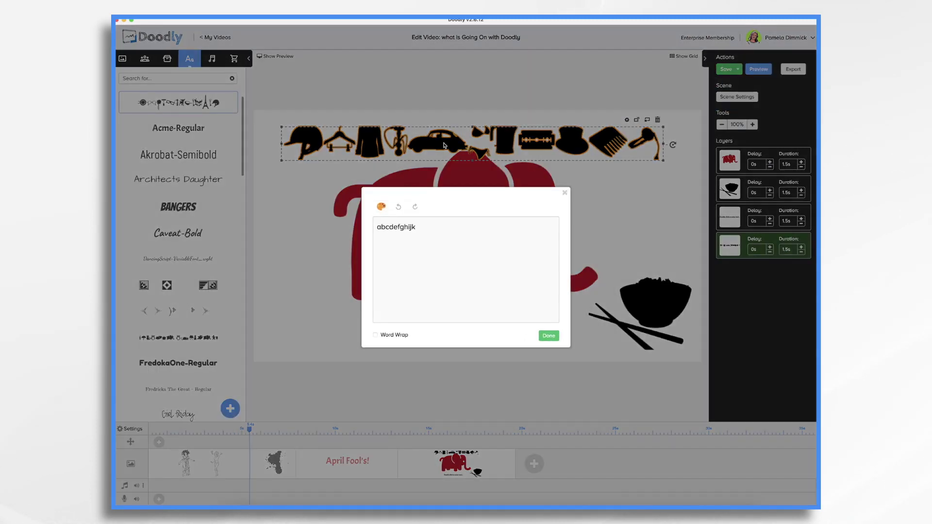
{"action": "left_click", "coordinate": [565, 194]}
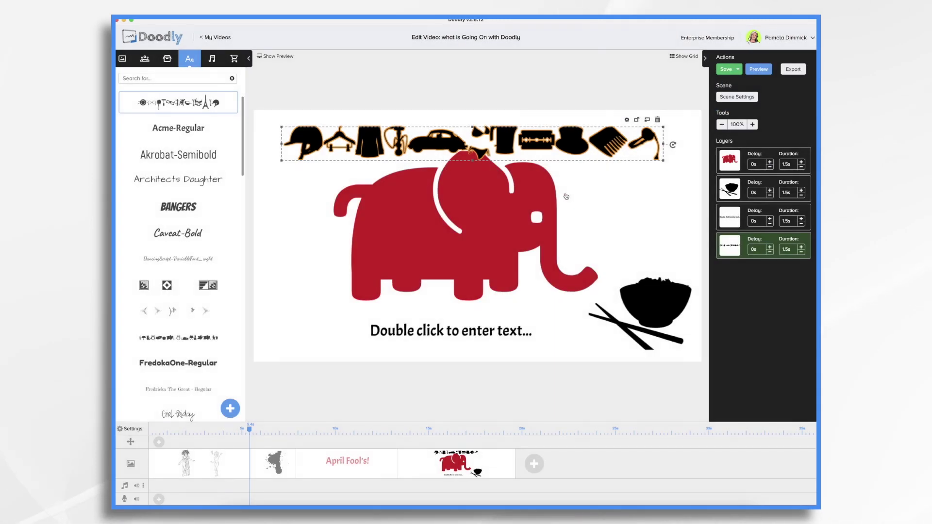
{"action": "double_click", "coordinate": [451, 144]}
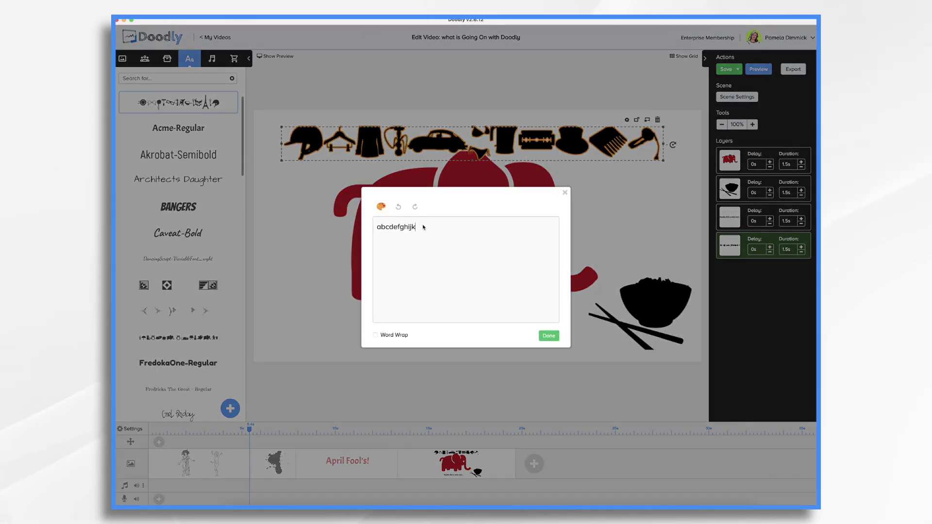
{"action": "key", "text": "super+a"}
{"action": "key", "text": "BackSpace"}
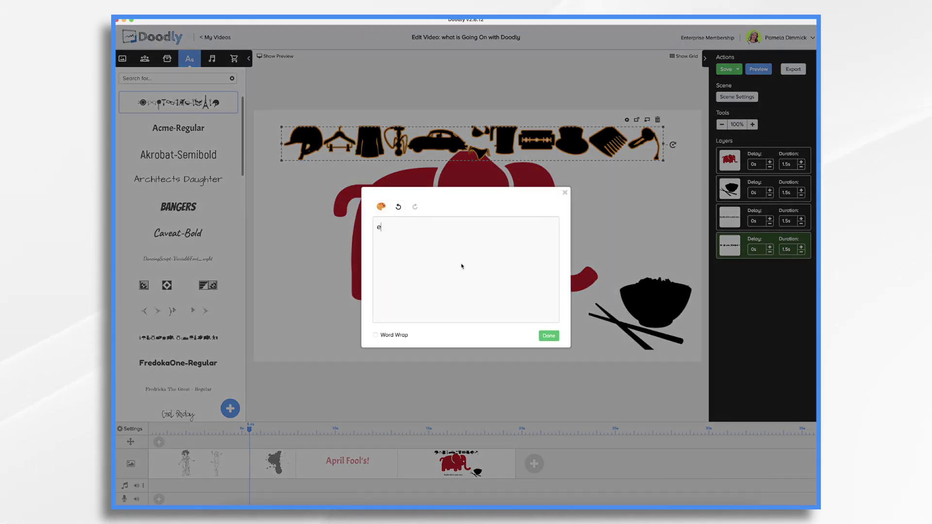
{"action": "left_click", "coordinate": [548, 336]}
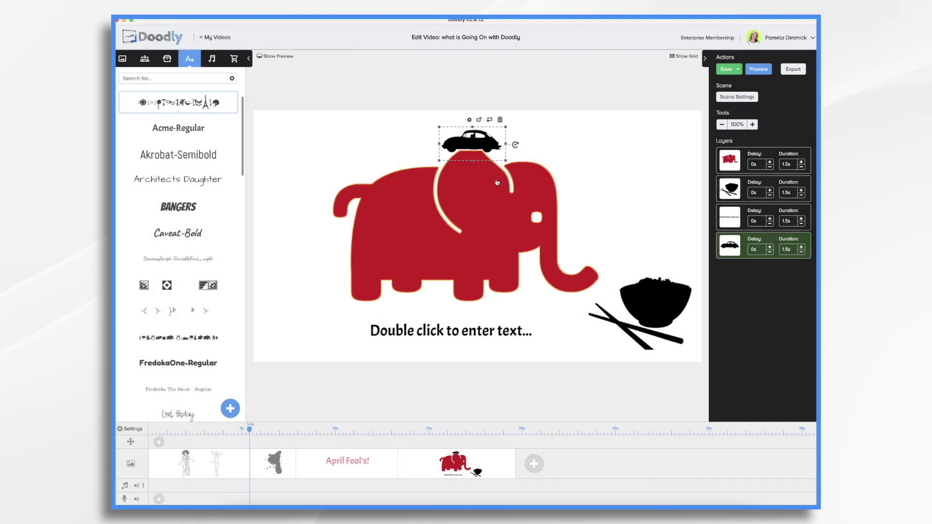
{"action": "left_click_drag", "start_coordinate": [505, 160], "coordinate": [664, 238]}
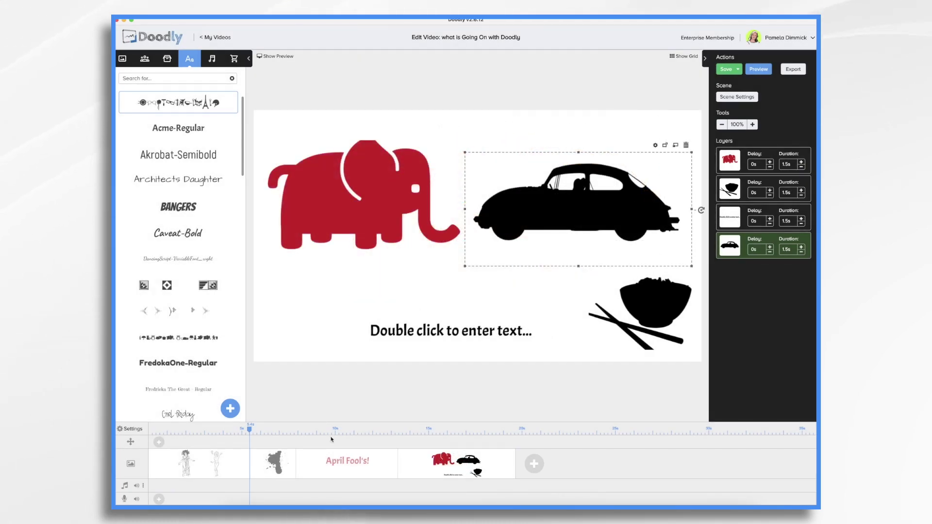